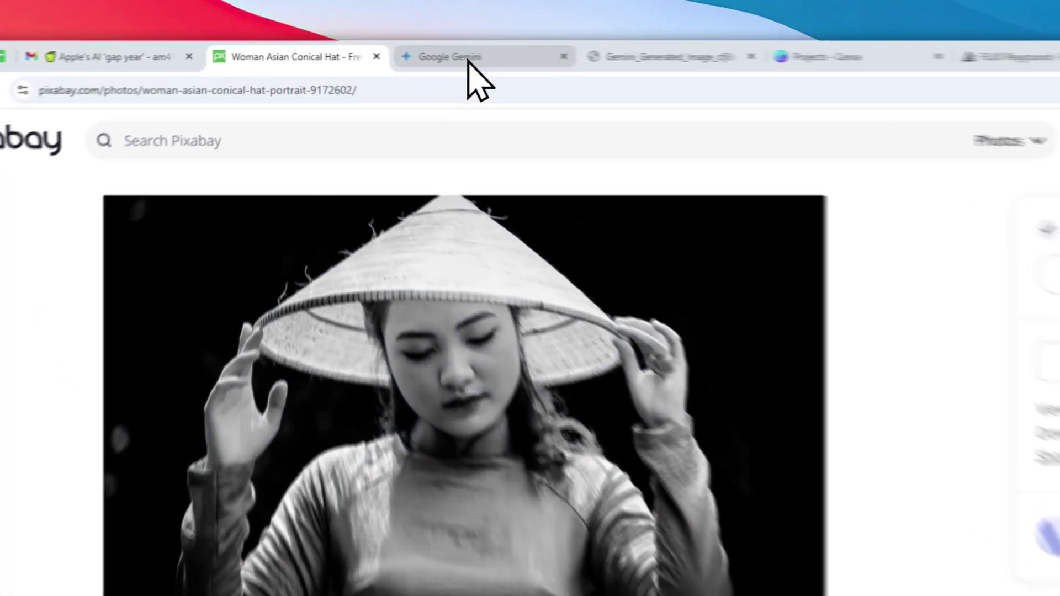
Step: Switch to the Gemini-colourized conical-hat photo and open it in PicPick at 1024 × 677
{"action": "left_click", "coordinate": [399, 51]}
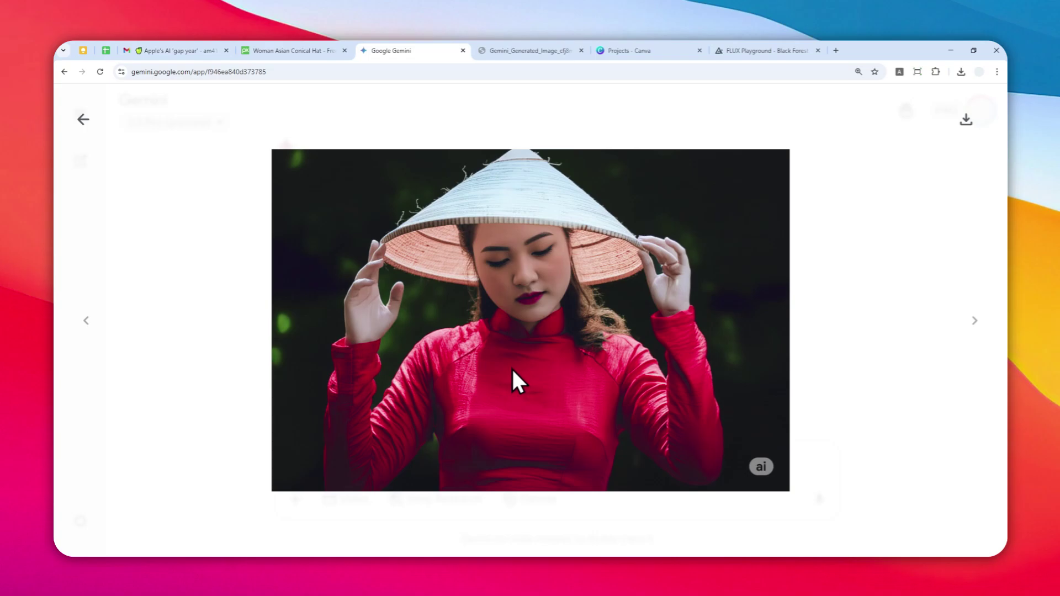
{"action": "left_click", "coordinate": [189, 568]}
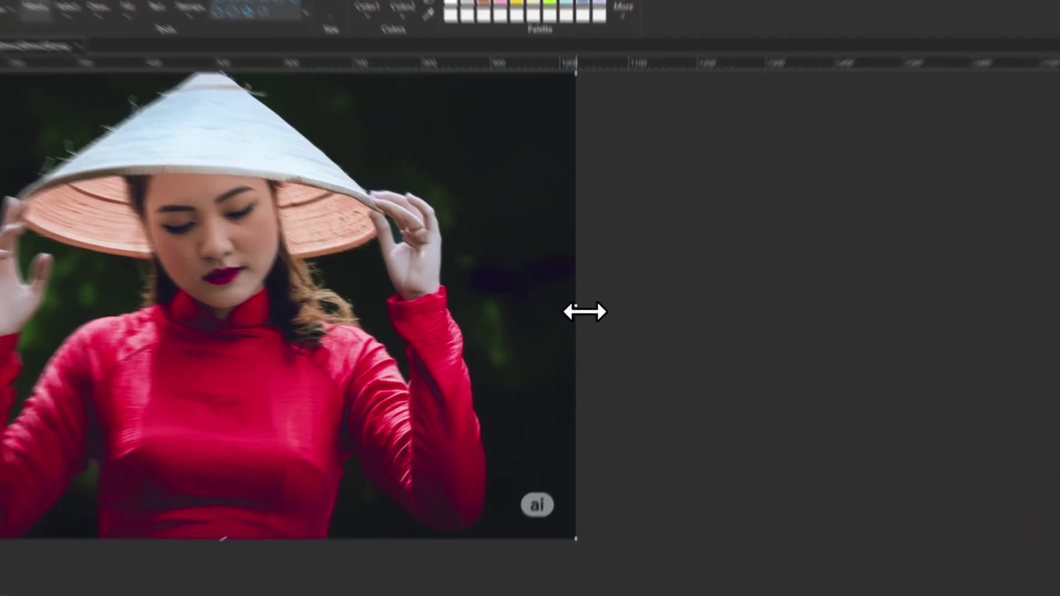
Step: Crop the bottom 'ai' watermark strip off the photo to 1024 × 605, then minimize PicPick
{"action": "left_click_drag", "start_coordinate": [575, 313], "coordinate": [485, 303]}
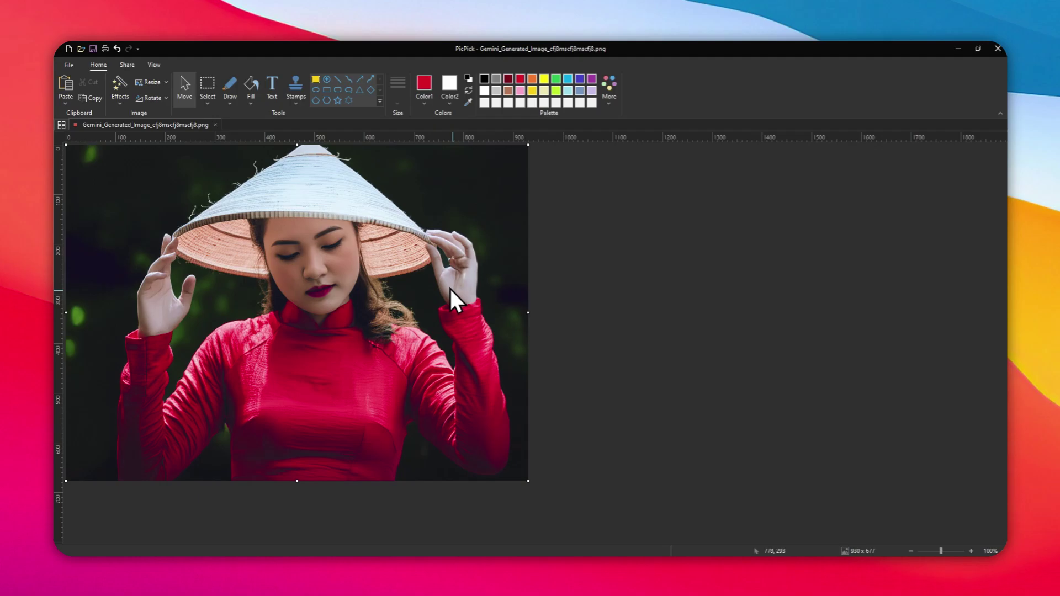
{"action": "key", "text": "ctrl+z"}
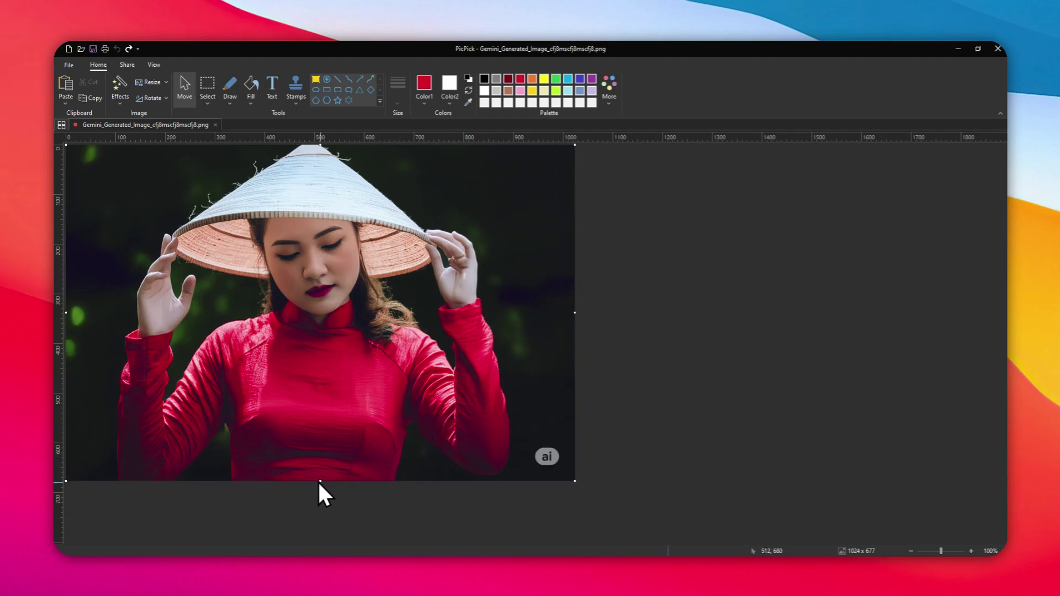
{"action": "left_click", "coordinate": [321, 482]}
{"action": "left_click_drag", "start_coordinate": [301, 439], "coordinate": [312, 334]}
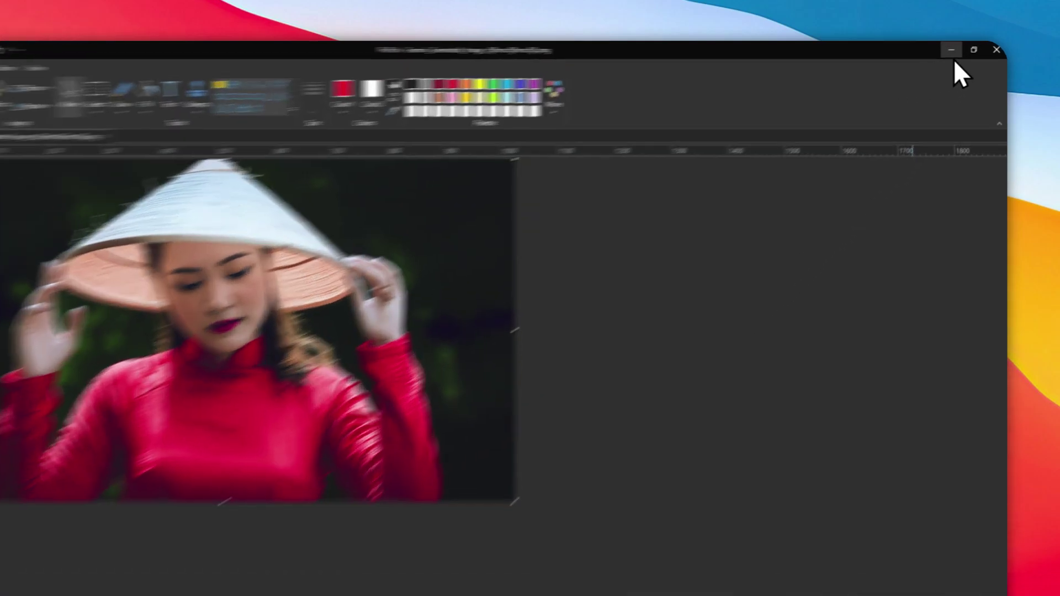
{"action": "left_click", "coordinate": [957, 48]}
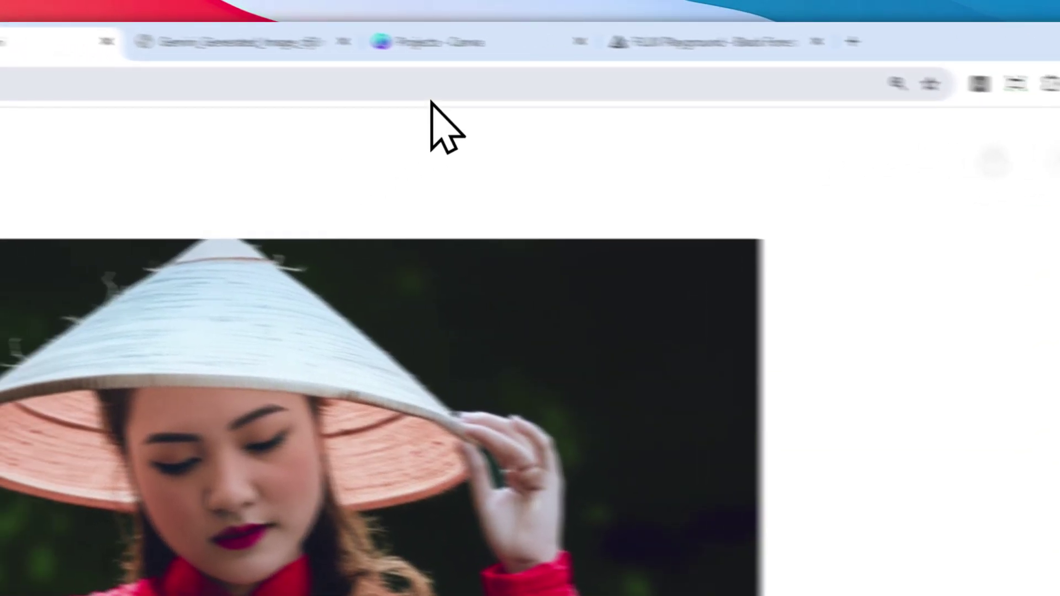
Step: Open Gemini_Generated_Image_cfj8mscfj8mscfj8 from Canva's project images in the photo editor
{"action": "left_click", "coordinate": [289, 59]}
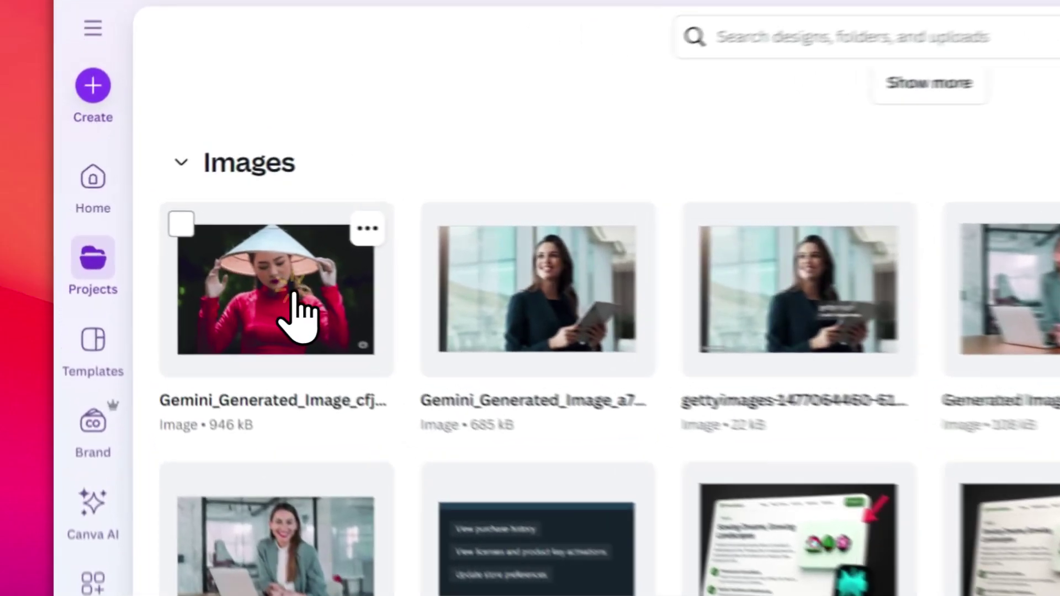
{"action": "left_click", "coordinate": [193, 257]}
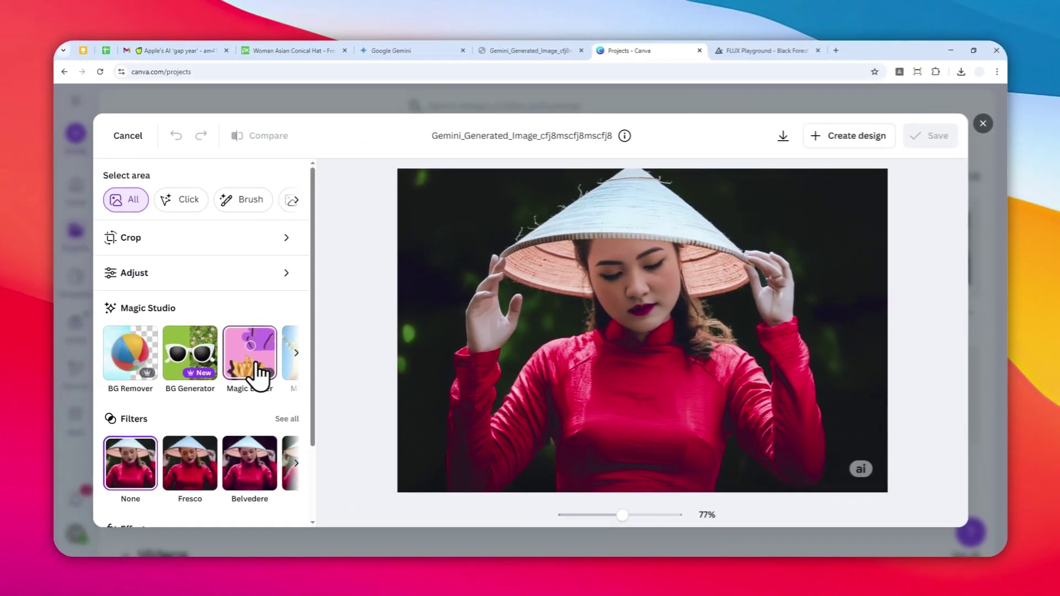
Step: Erase the bottom-right 'ai' watermark using Magic Eraser at brush size 20
{"action": "left_click", "coordinate": [257, 365]}
{"action": "left_click_drag", "start_coordinate": [169, 309], "coordinate": [141, 308]}
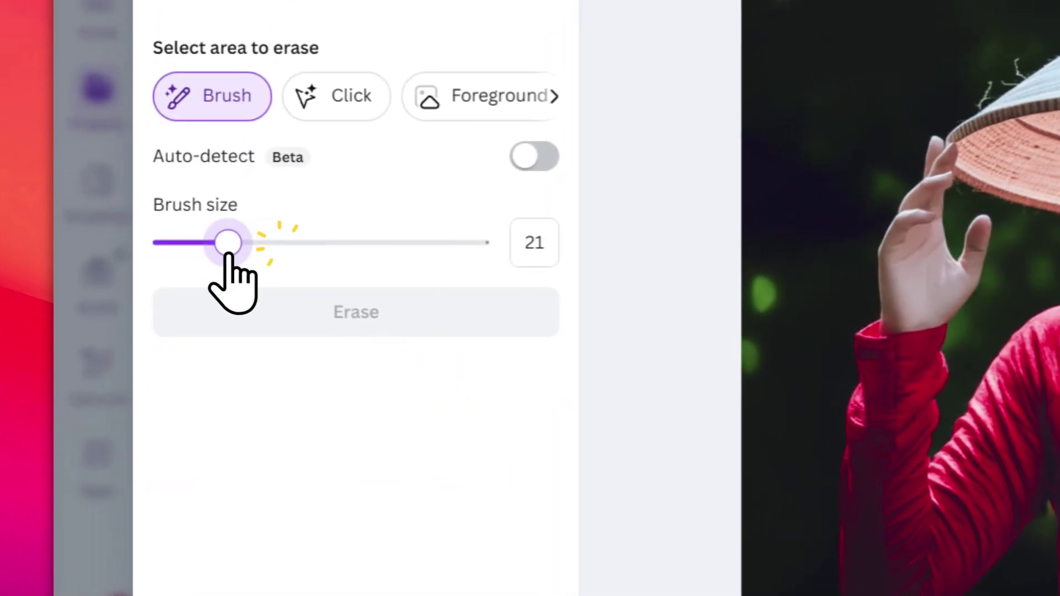
{"action": "left_click_drag", "start_coordinate": [228, 254], "coordinate": [225, 254]}
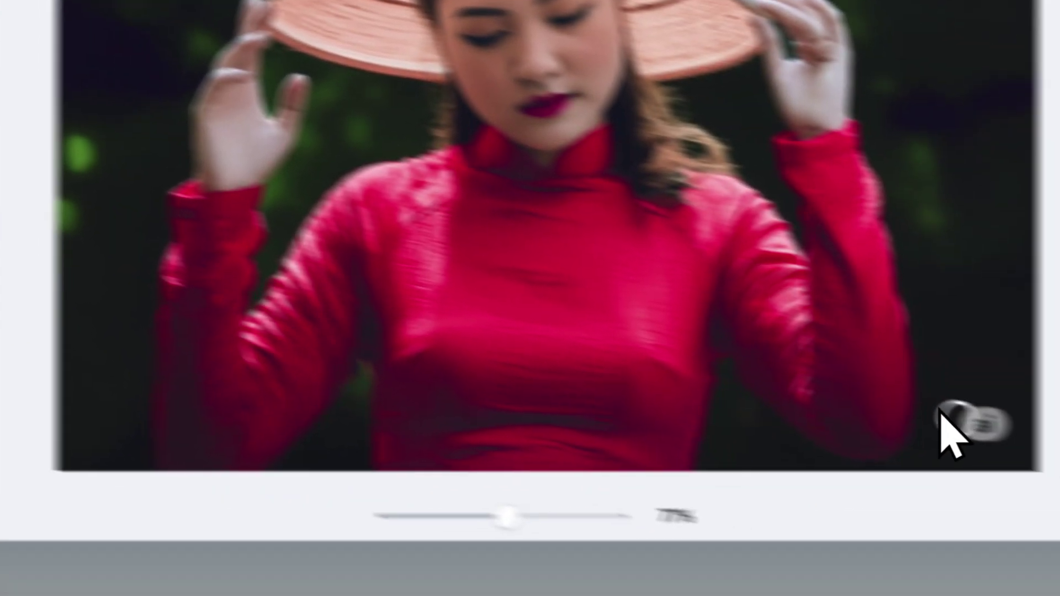
{"action": "left_click_drag", "start_coordinate": [1000, 419], "coordinate": [1024, 425]}
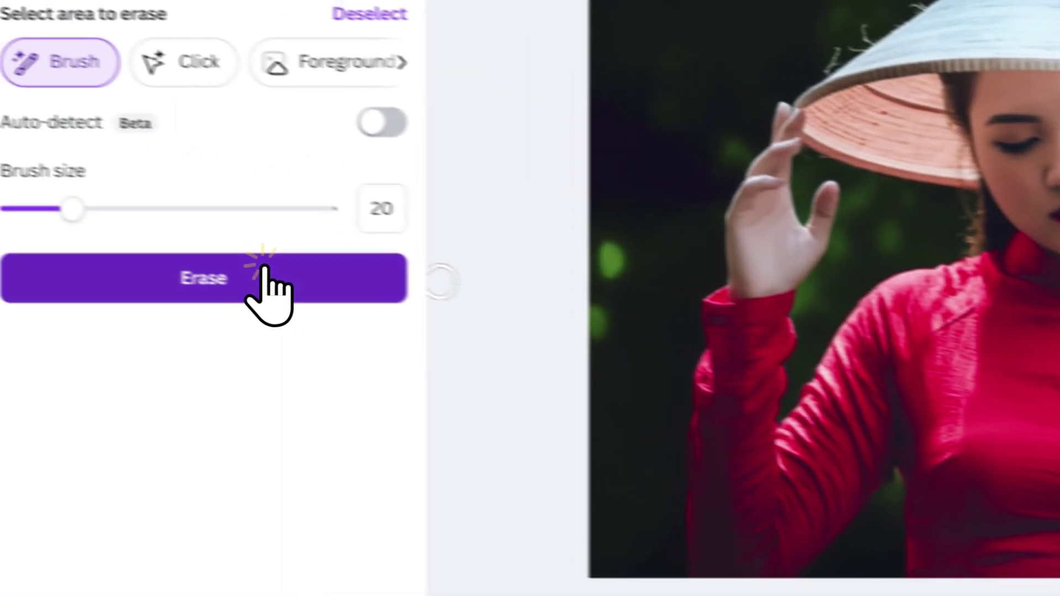
{"action": "left_click", "coordinate": [259, 276]}
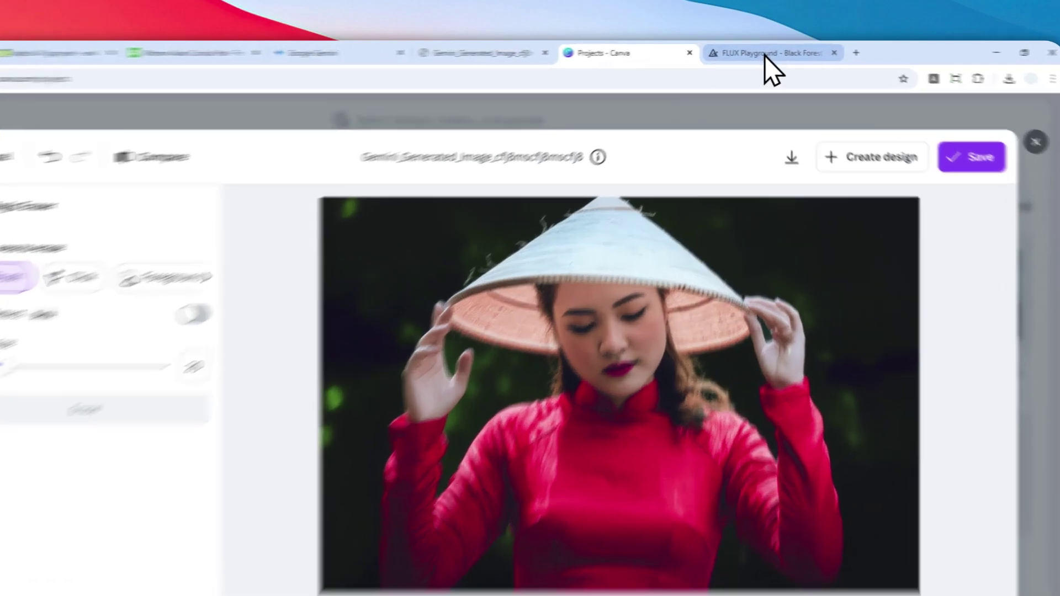
{"action": "left_click", "coordinate": [767, 53]}
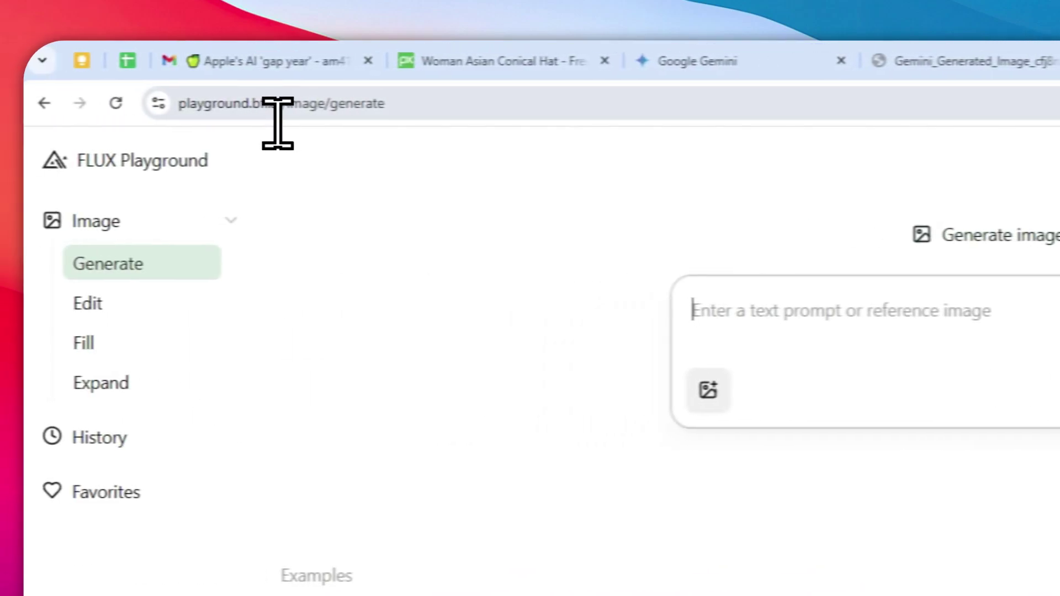
Step: Attach Gemini_Generated_Image_cfj8mscfj8mscfj8 as the reference image in FLUX Playground's prompt box
{"action": "left_click_drag", "start_coordinate": [322, 118], "coordinate": [198, 111]}
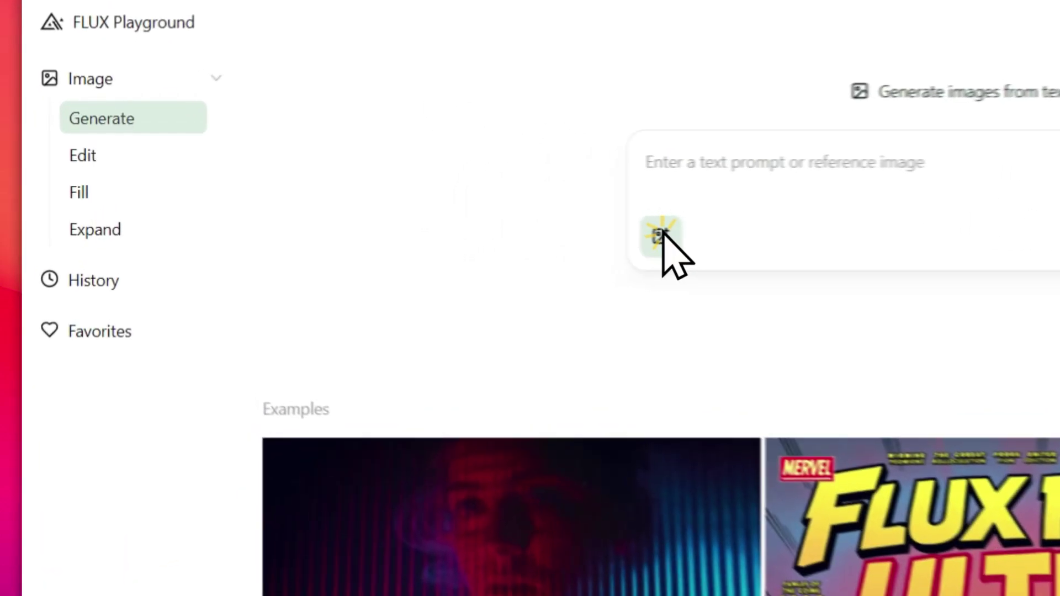
{"action": "left_click", "coordinate": [396, 215]}
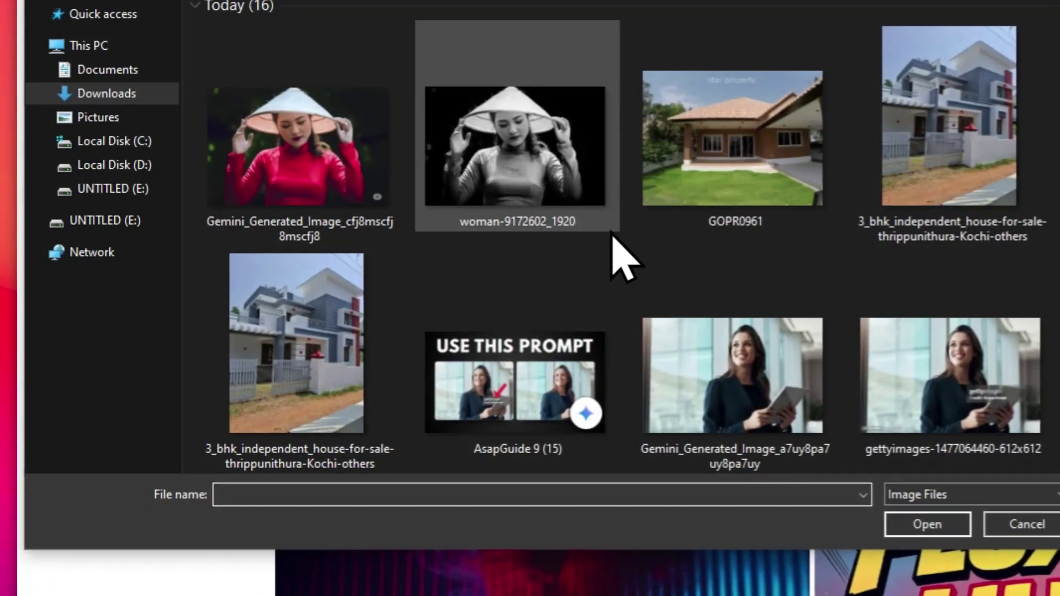
{"action": "left_click", "coordinate": [332, 189]}
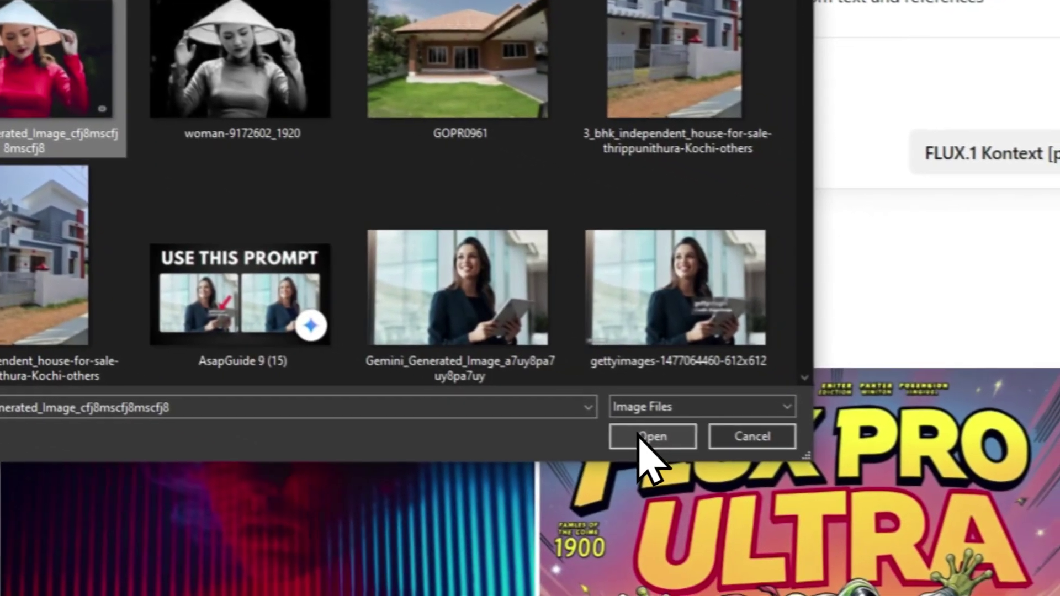
{"action": "left_click", "coordinate": [641, 436]}
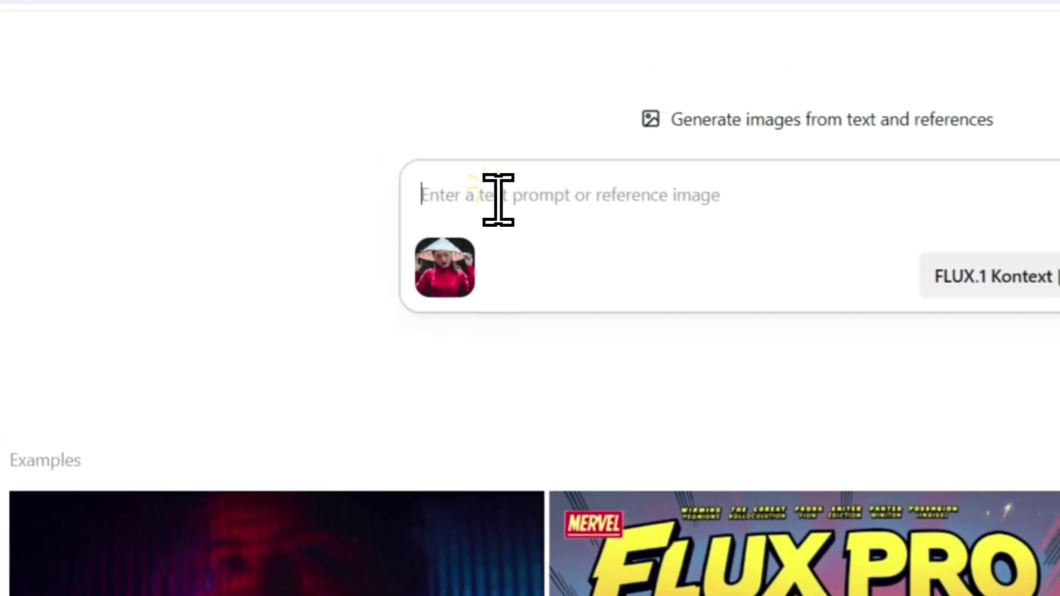
{"action": "right_click", "coordinate": [473, 64]}
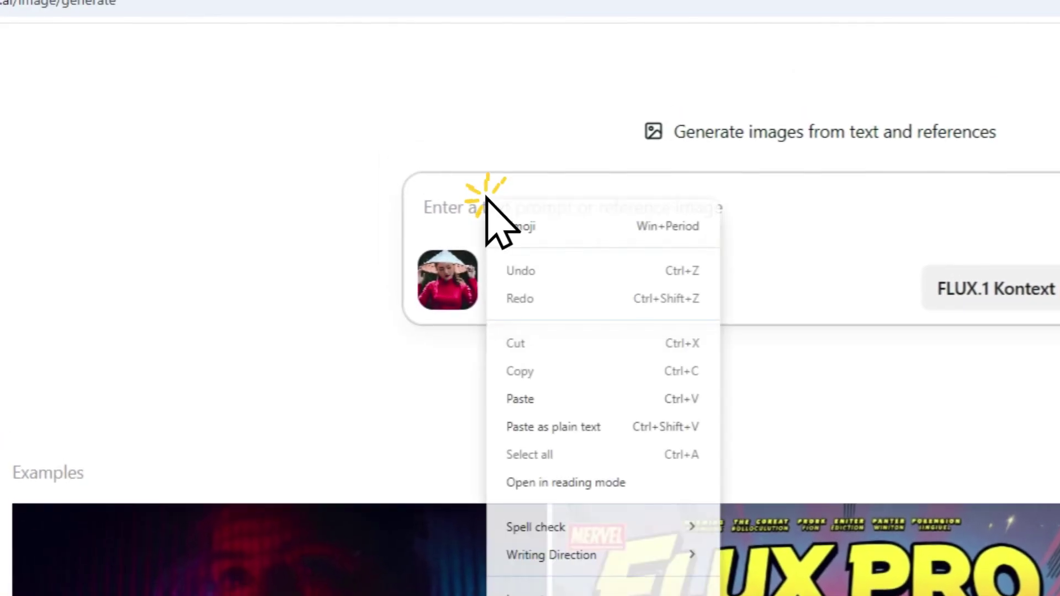
Step: Paste the prompt 'Please remove the "ai" text watermark overlay.' and check FLUX.1 Kontext [pro] is the model
{"action": "left_click", "coordinate": [568, 394]}
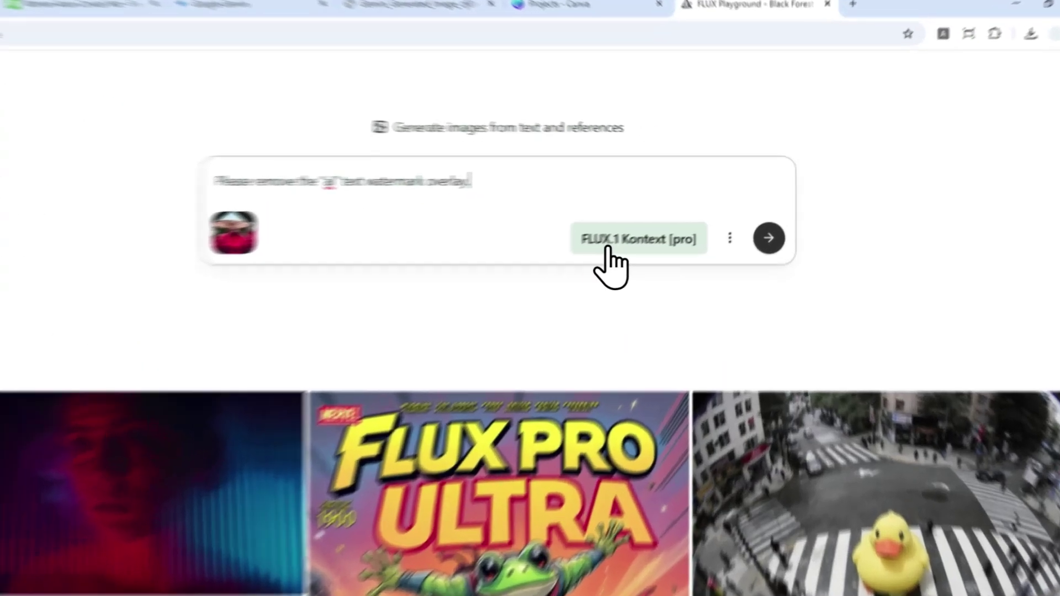
{"action": "left_click", "coordinate": [665, 217]}
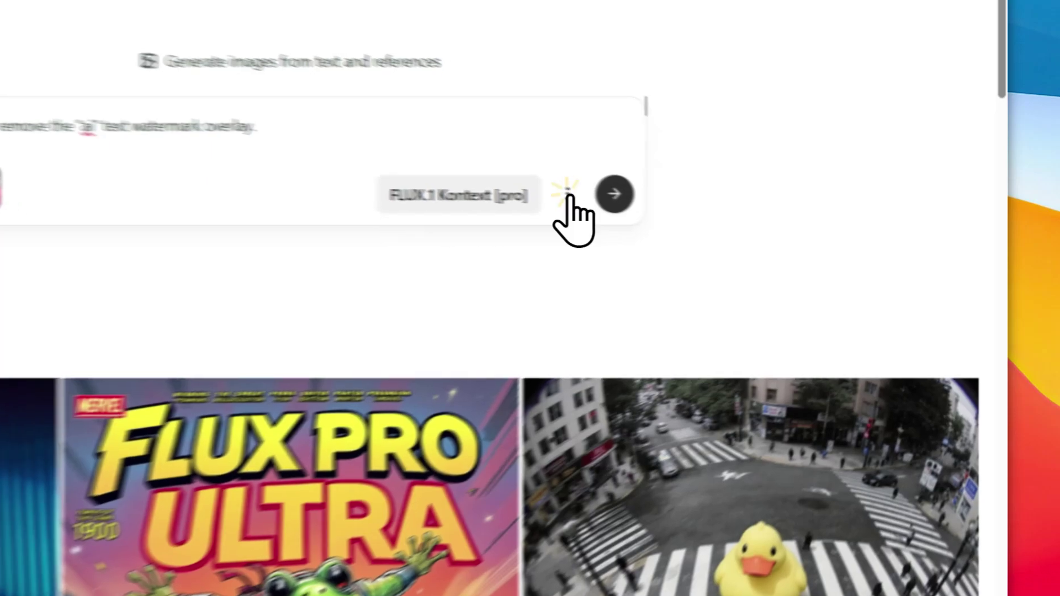
Step: Set aspect ratio 4:3, batch size 2 and JPEG output, then generate the results
{"action": "left_click", "coordinate": [749, 215]}
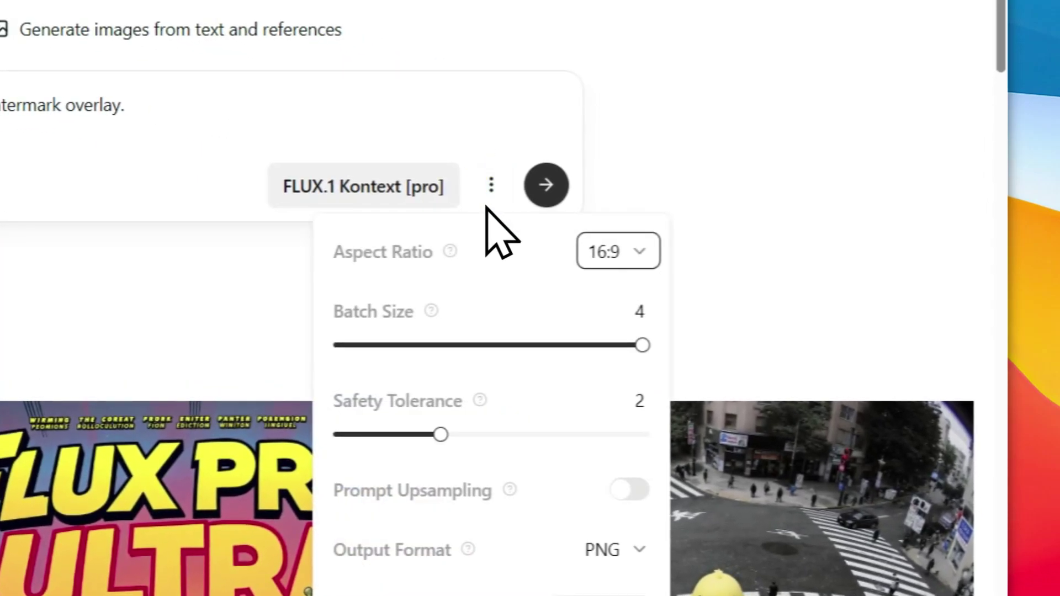
{"action": "left_click", "coordinate": [603, 249]}
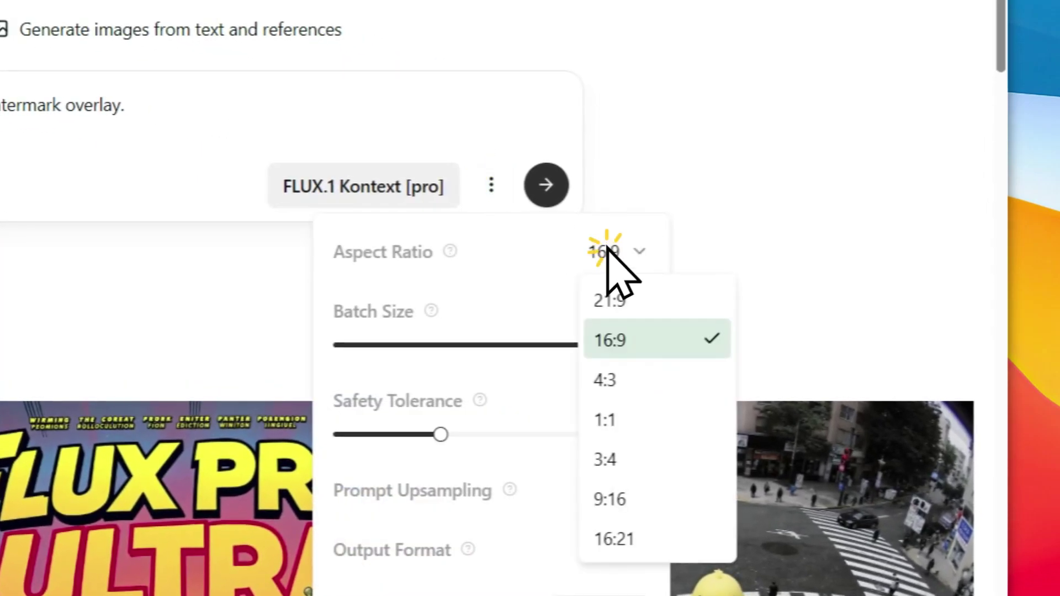
{"action": "left_click", "coordinate": [611, 378]}
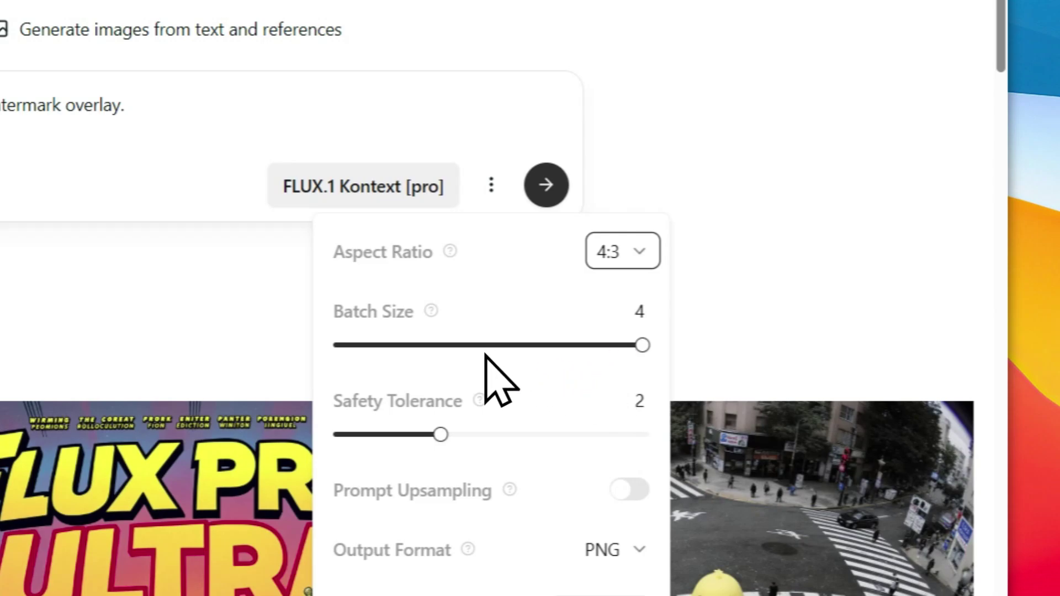
{"action": "left_click_drag", "start_coordinate": [639, 345], "coordinate": [428, 347]}
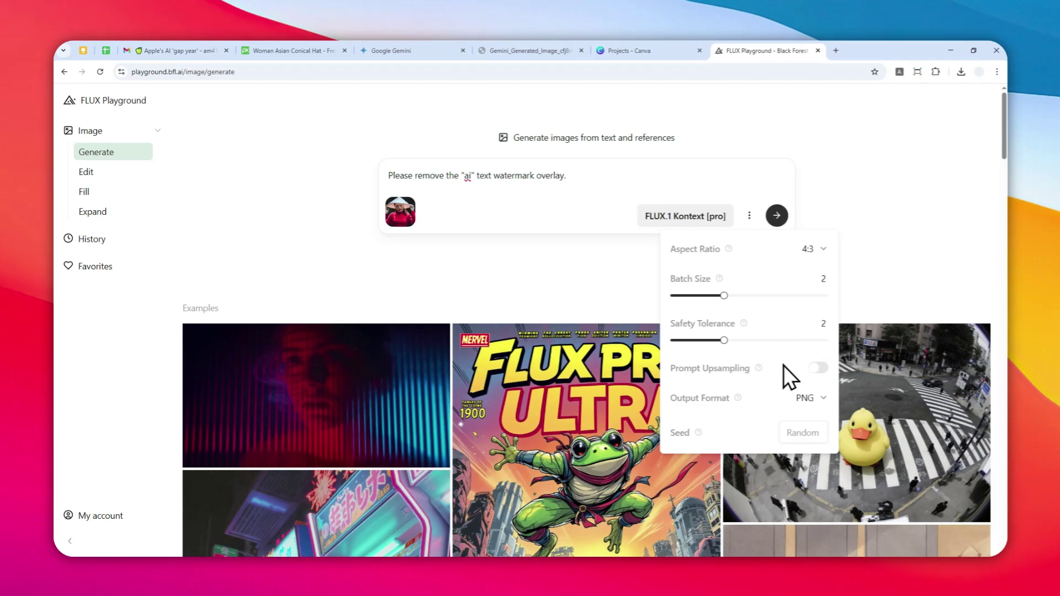
{"action": "mouse_move", "coordinate": [756, 368]}
{"action": "left_click", "coordinate": [807, 399]}
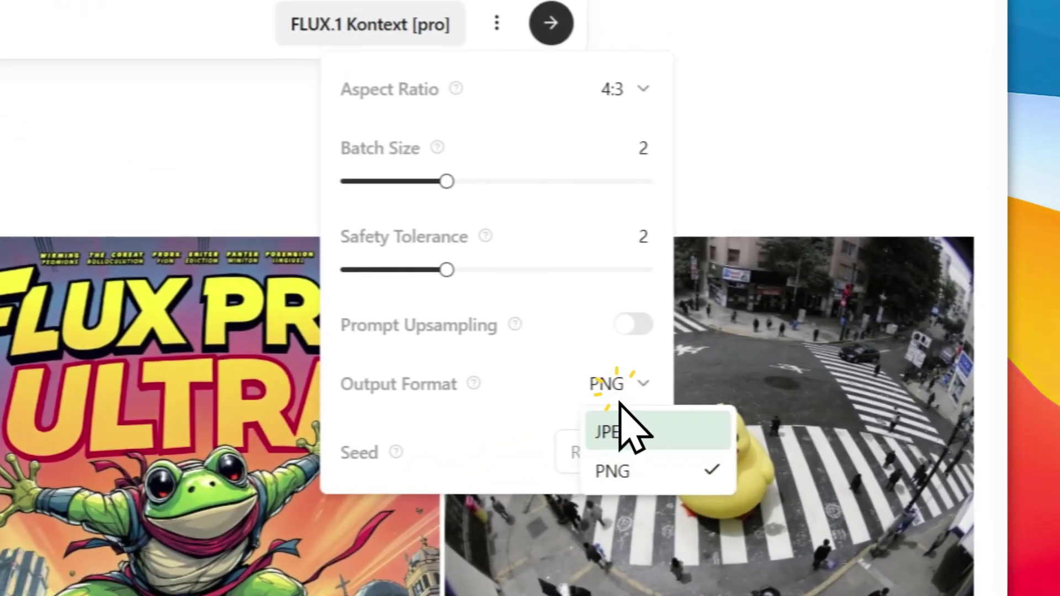
{"action": "left_click", "coordinate": [621, 428]}
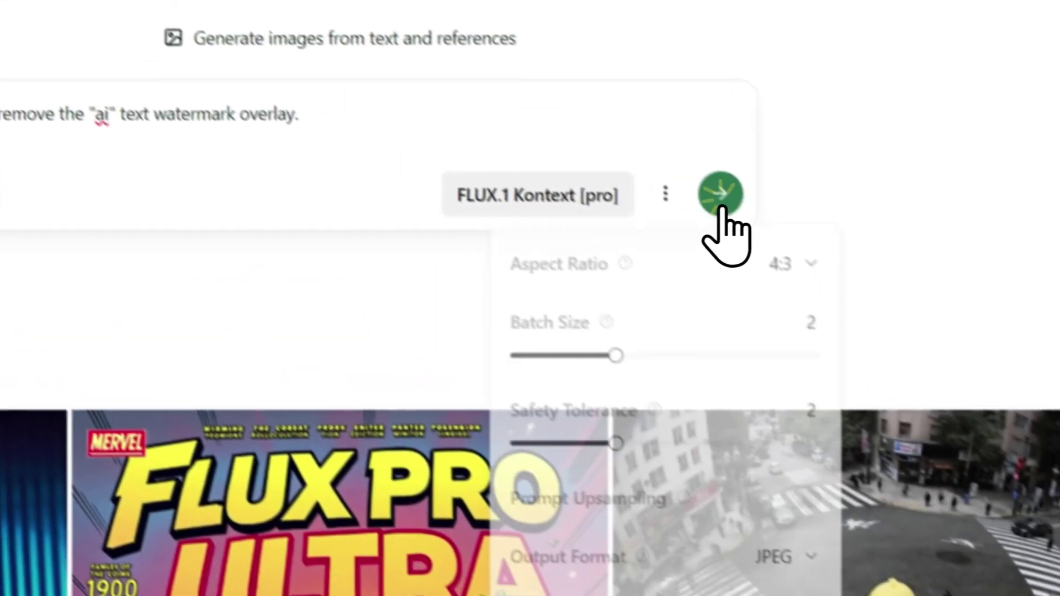
{"action": "left_click", "coordinate": [551, 23]}
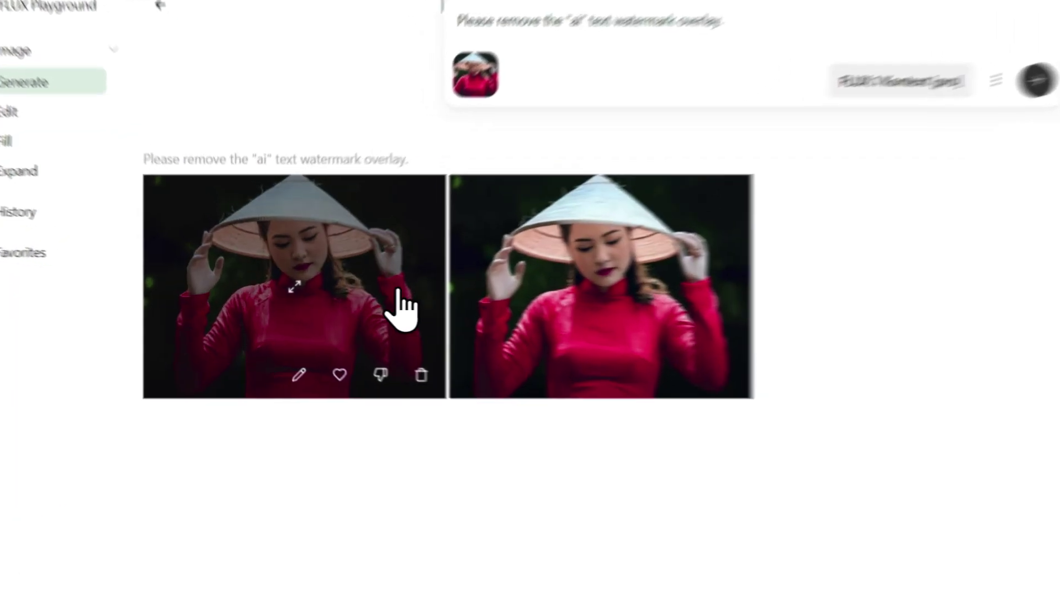
Step: Download the first watermark-free result from its full-size view
{"action": "left_click", "coordinate": [302, 281]}
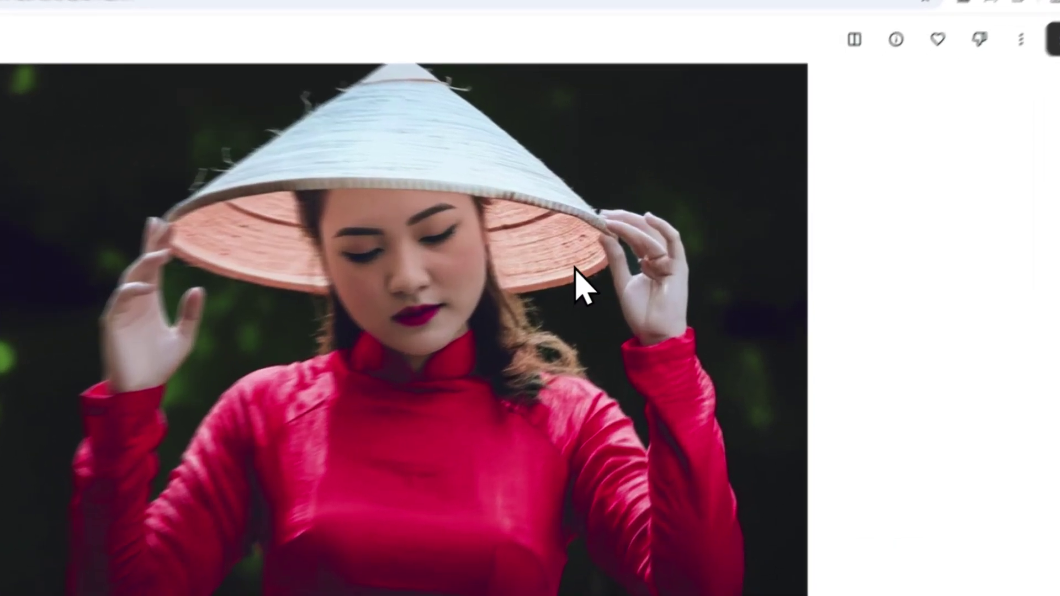
{"action": "right_click", "coordinate": [638, 230]}
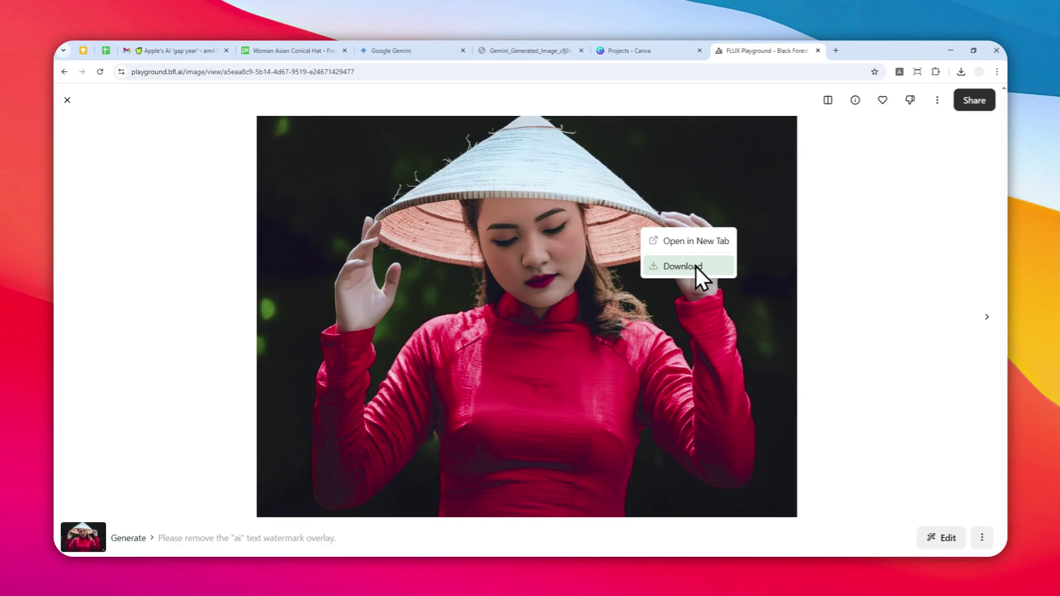
{"action": "left_click", "coordinate": [678, 264]}
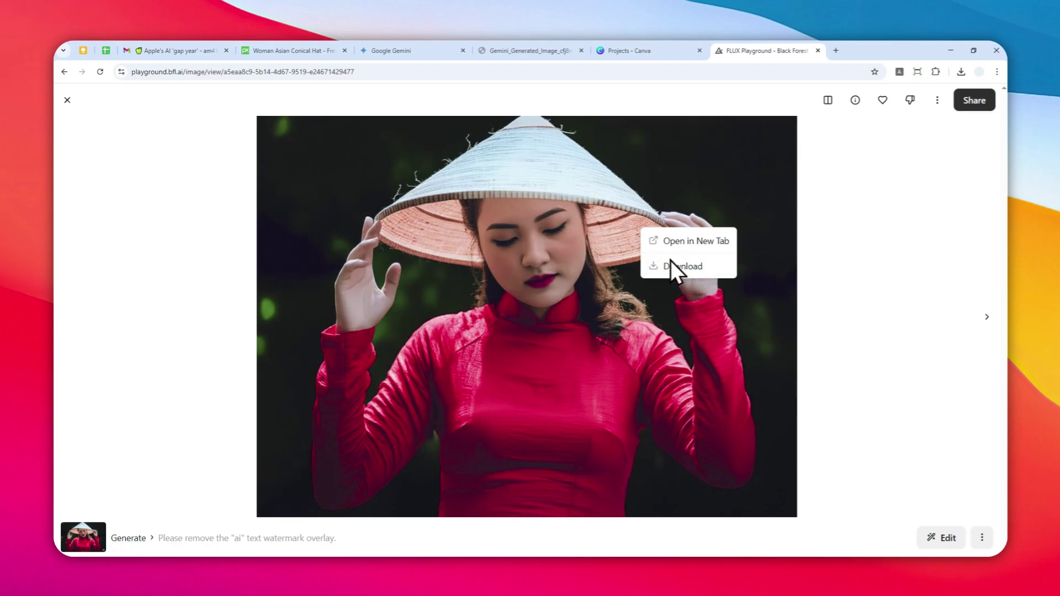
Step: Close the enlarged Gemini image and return to the original black-and-white photo on Pixabay
{"action": "left_click", "coordinate": [391, 50]}
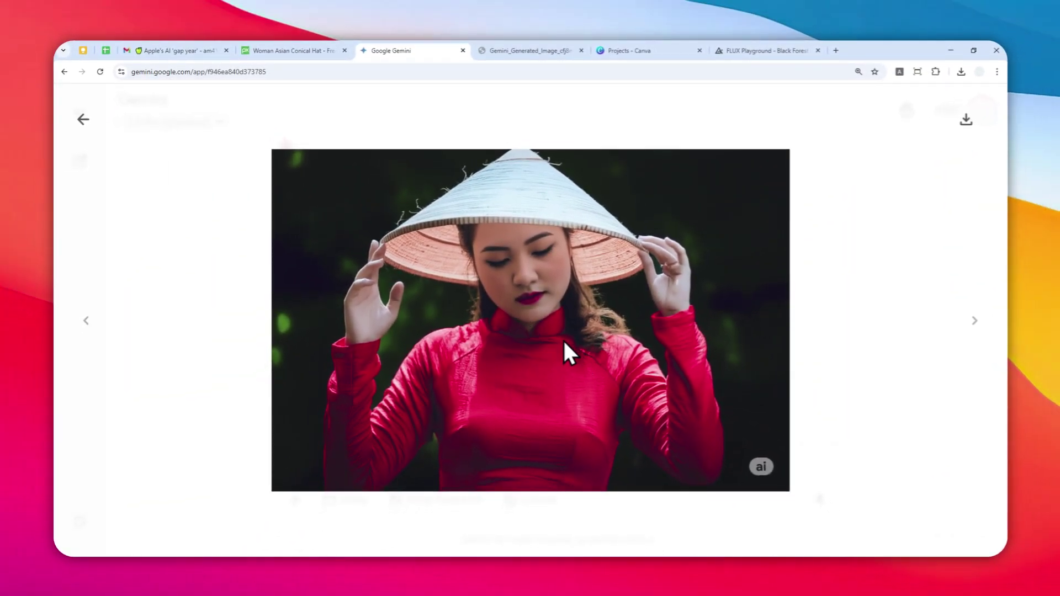
{"action": "left_click", "coordinate": [83, 119]}
{"action": "left_click", "coordinate": [293, 48]}
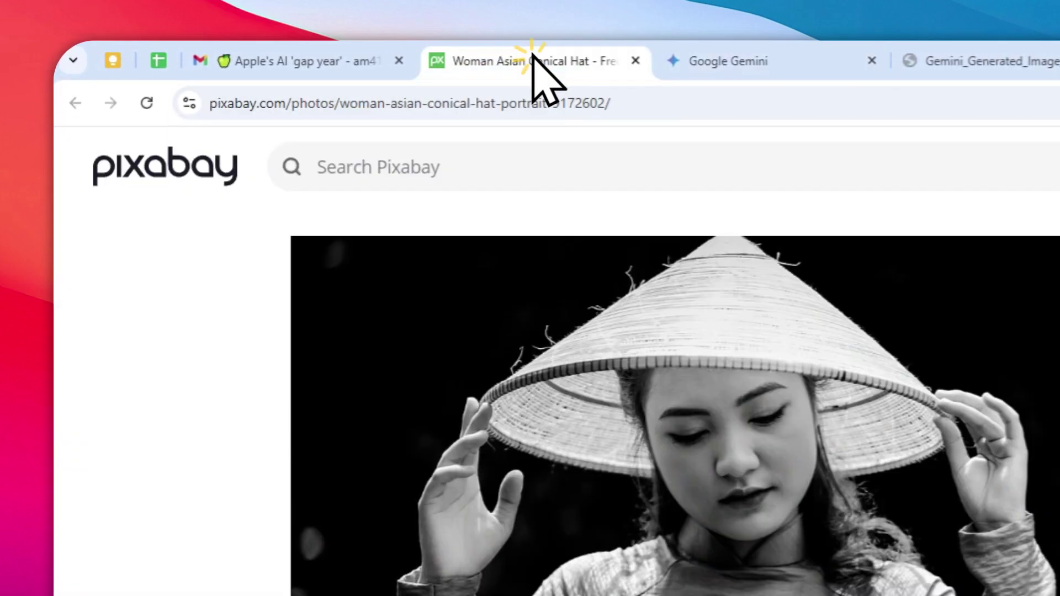